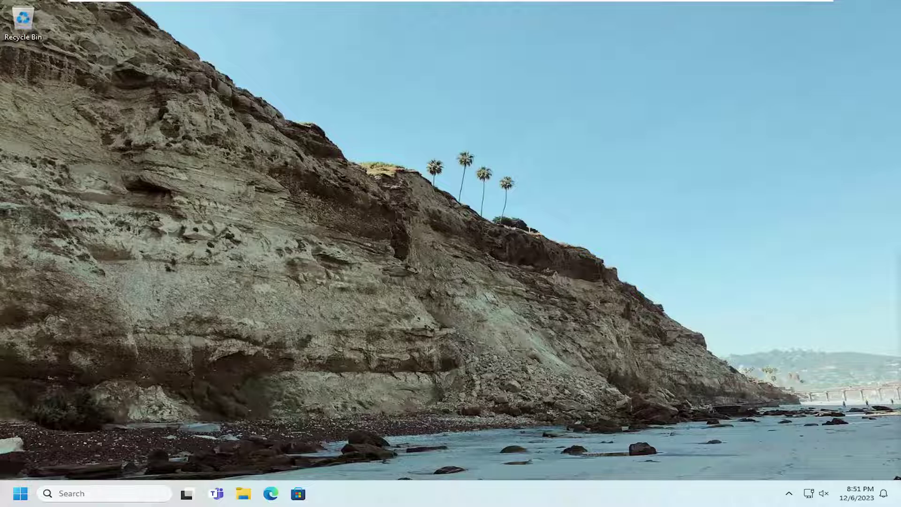
Search for 'services' and launch the Services app
click(105, 493)
text(services)
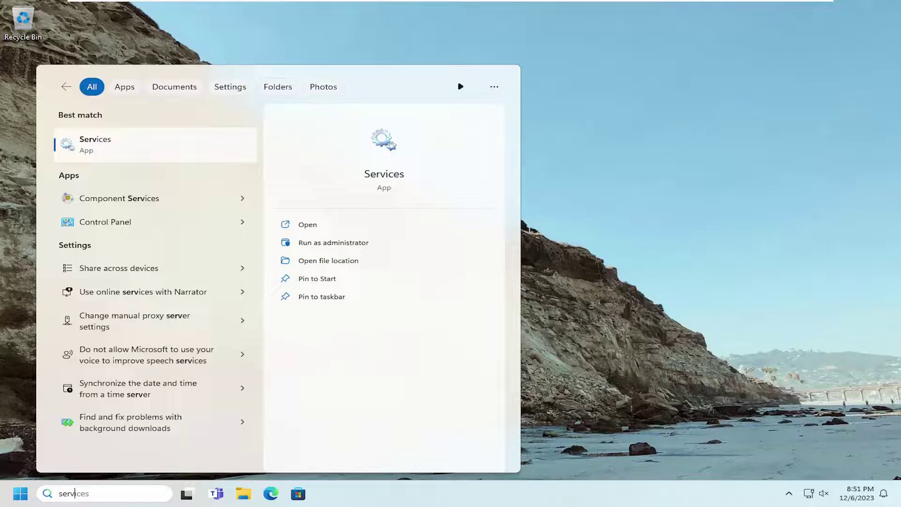
click(111, 142)
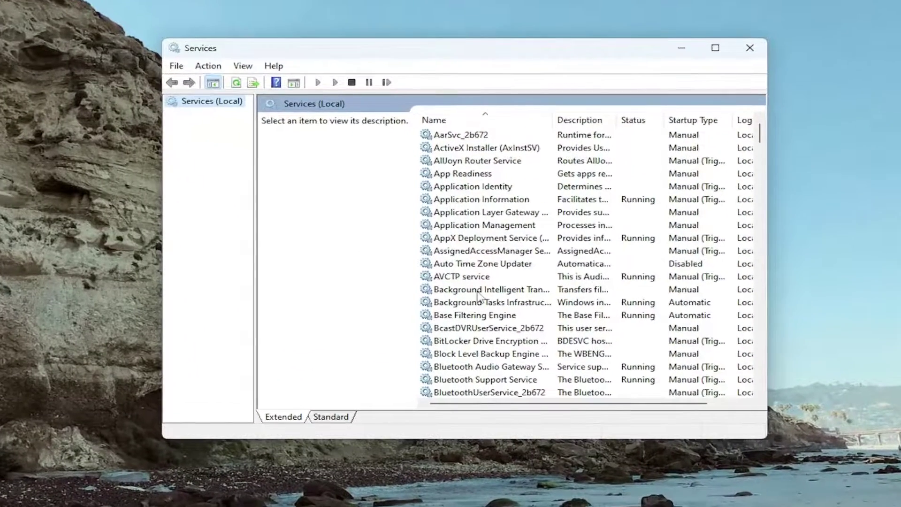
Set Background Intelligent Transfer Service startup to Automatic, start it, and apply
click(478, 292)
double_click(553, 118)
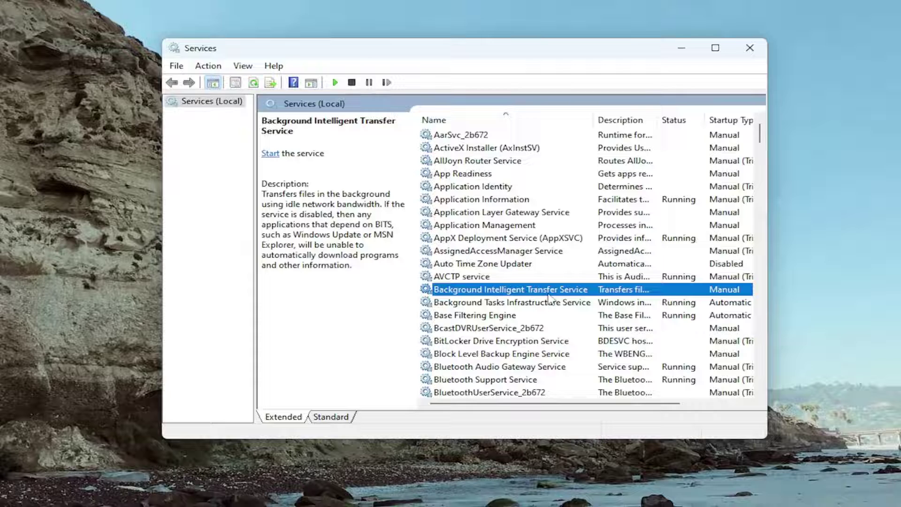
double_click(528, 291)
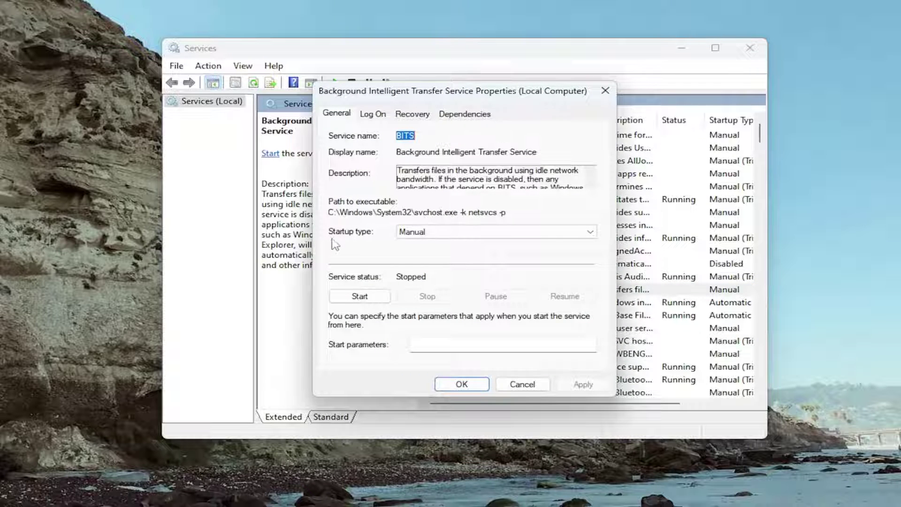
click(425, 232)
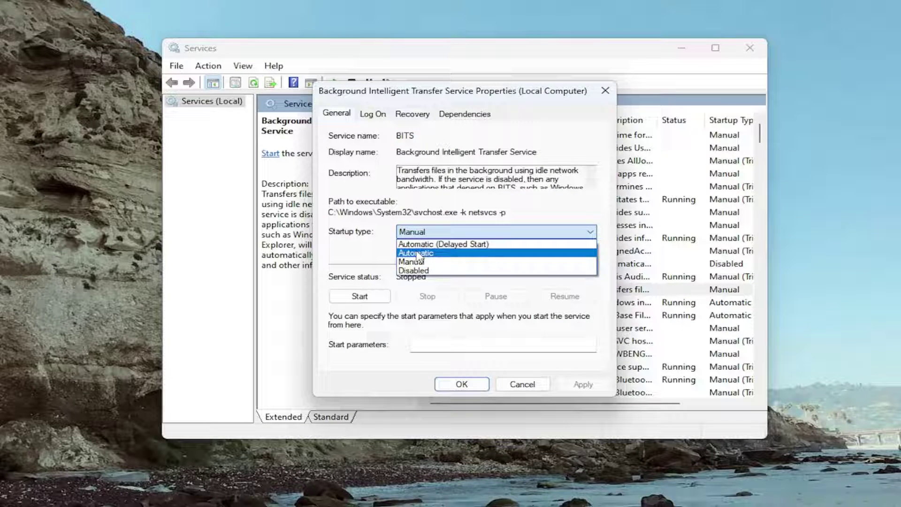
click(418, 254)
click(362, 296)
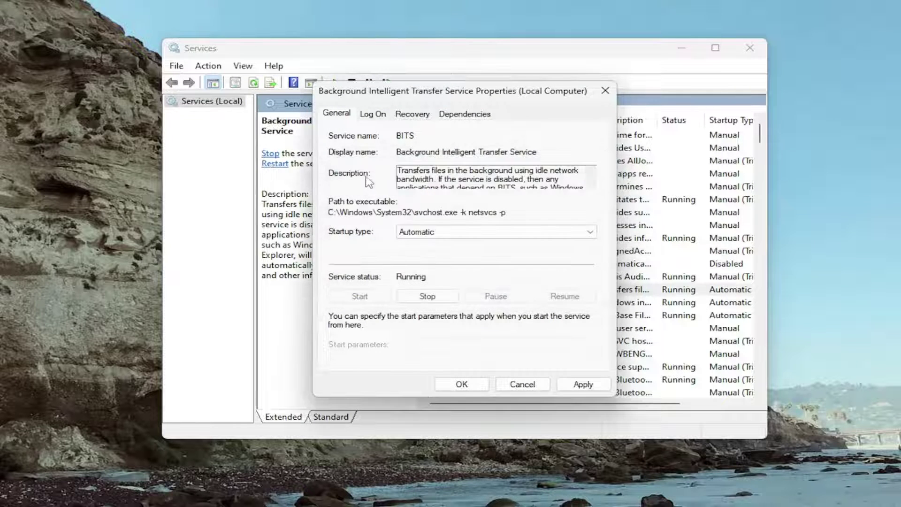
click(583, 385)
click(462, 384)
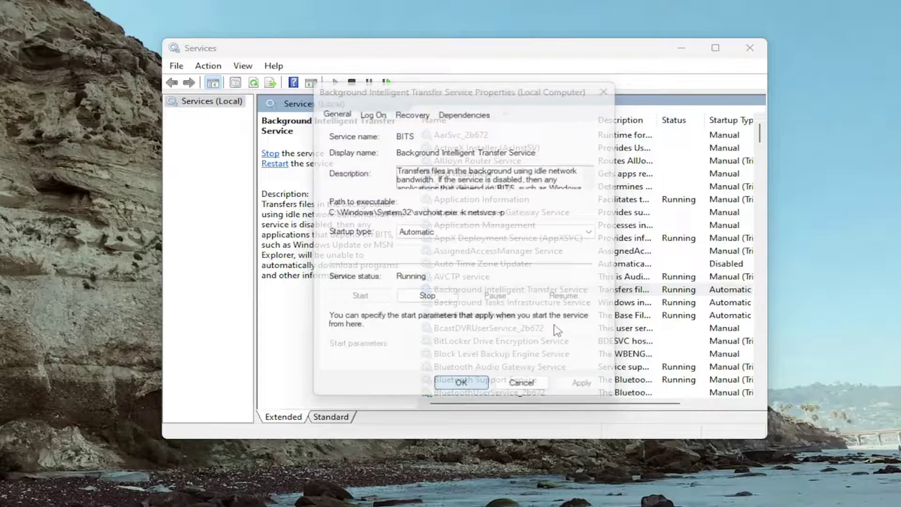
Set Windows Update startup to Automatic, stop and restart the service, and apply
drag(760, 137, 759, 343)
scroll(474, 322, down, 2)
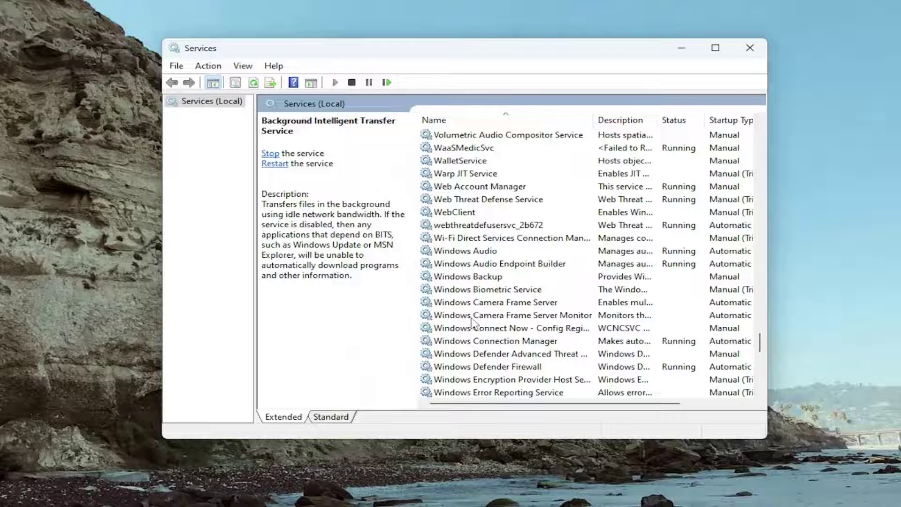
scroll(473, 323, down, 3)
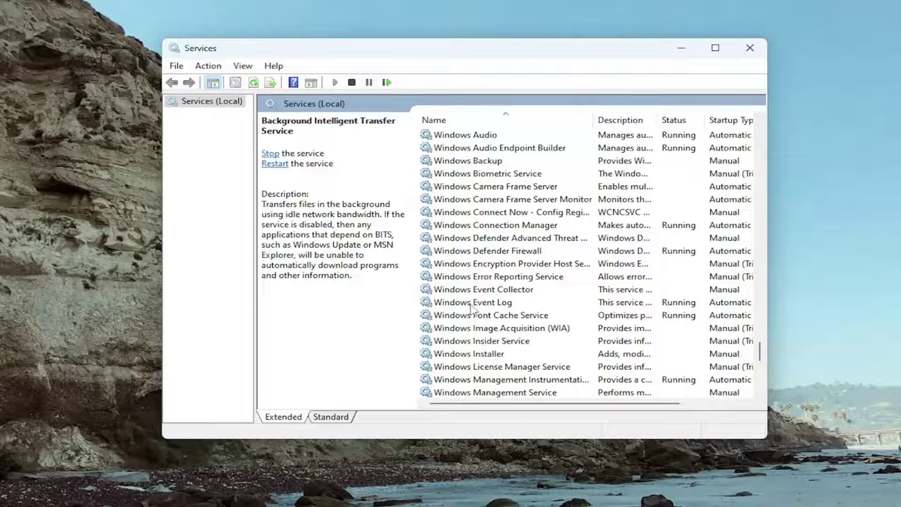
scroll(470, 304, down, 5)
click(477, 329)
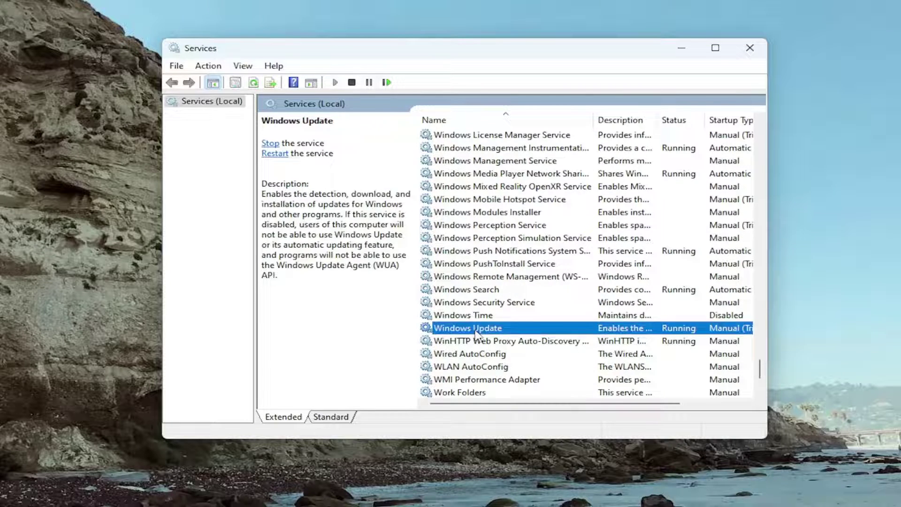
double_click(476, 328)
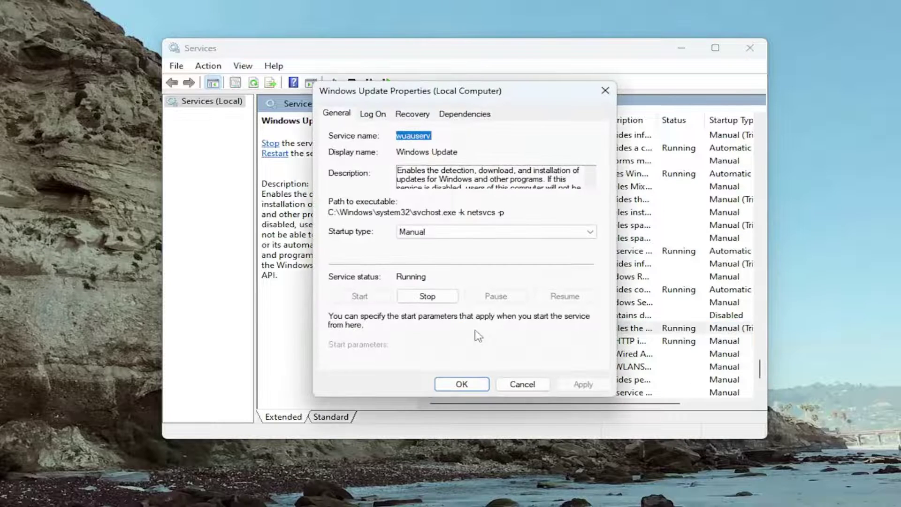
click(449, 233)
click(434, 251)
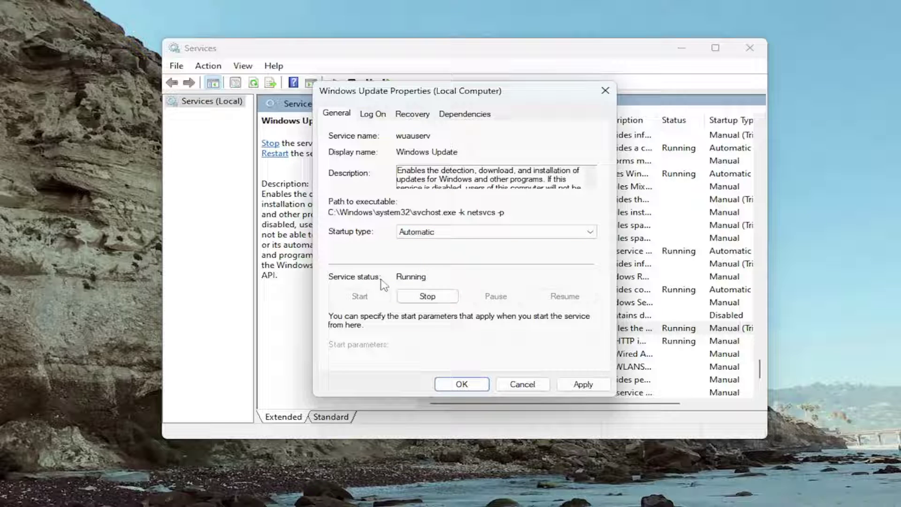
click(423, 297)
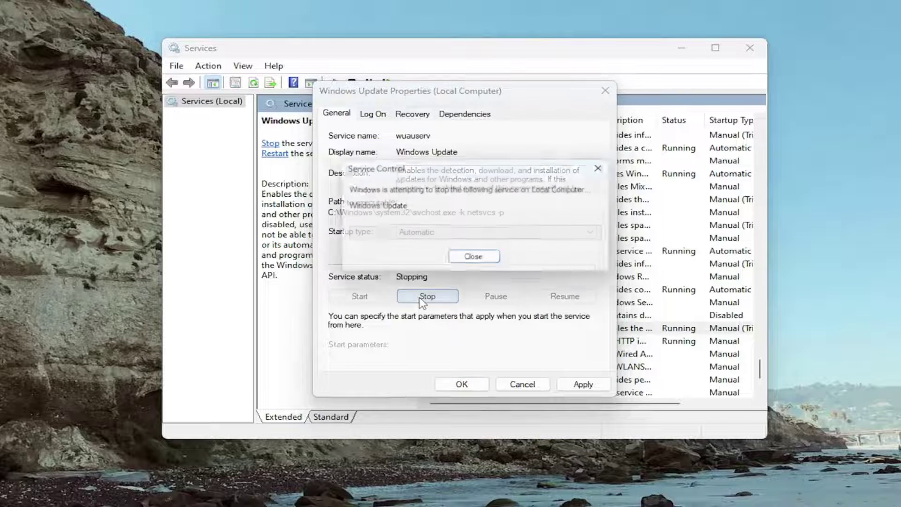
click(361, 296)
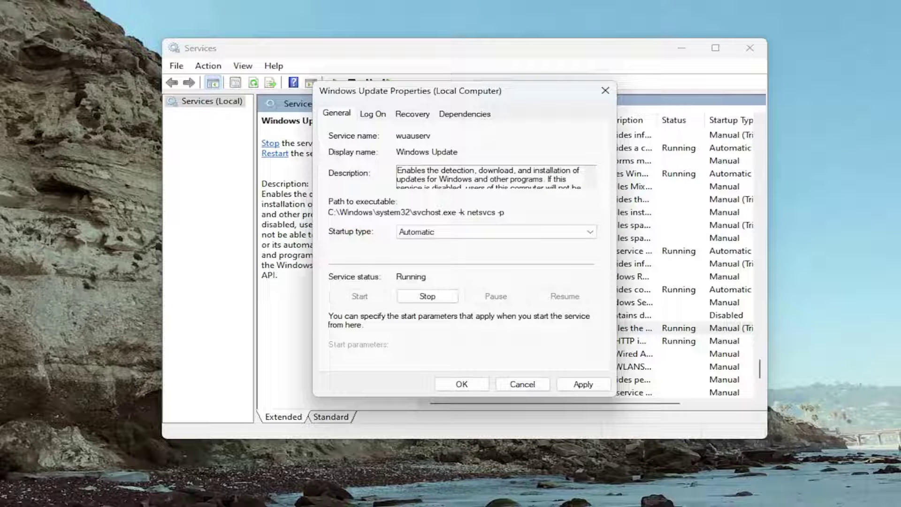
click(585, 384)
click(479, 386)
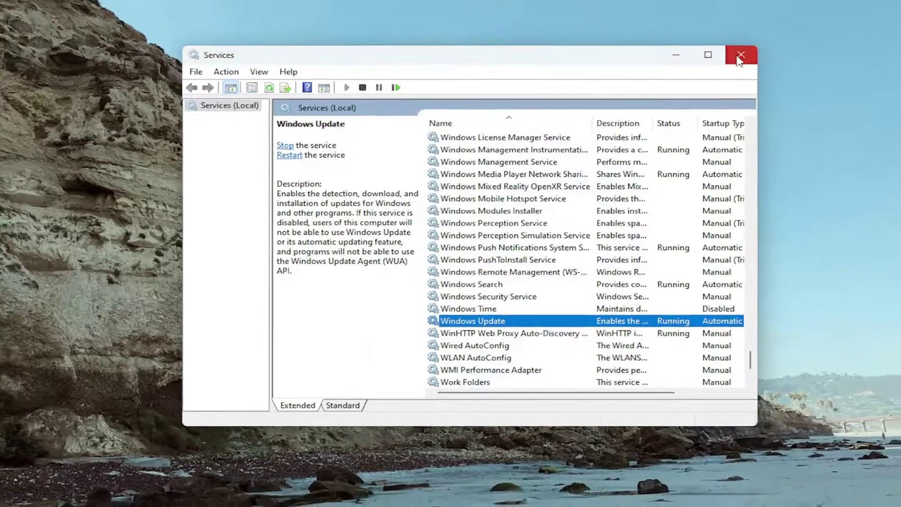
Close Services and launch Command Prompt via 'cmd' search as administrator, approving elevation
click(742, 48)
click(87, 506)
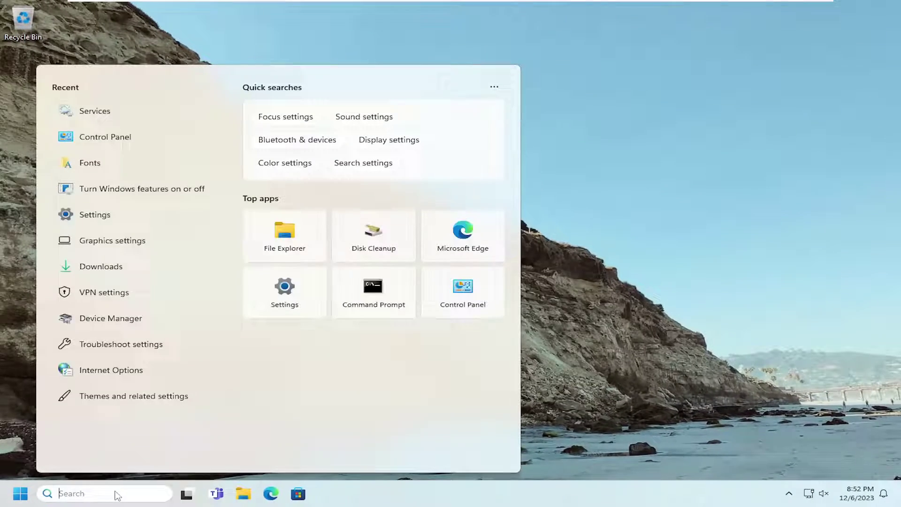
text(cmd)
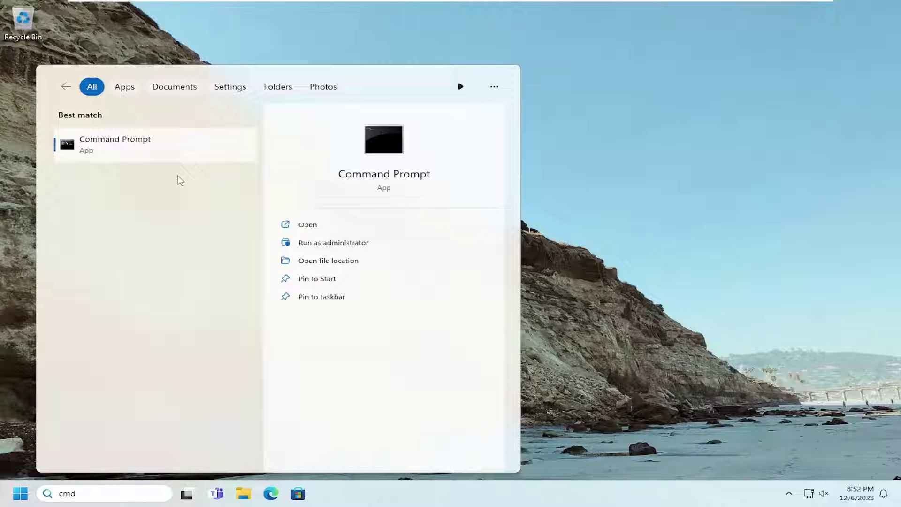
right_click(109, 147)
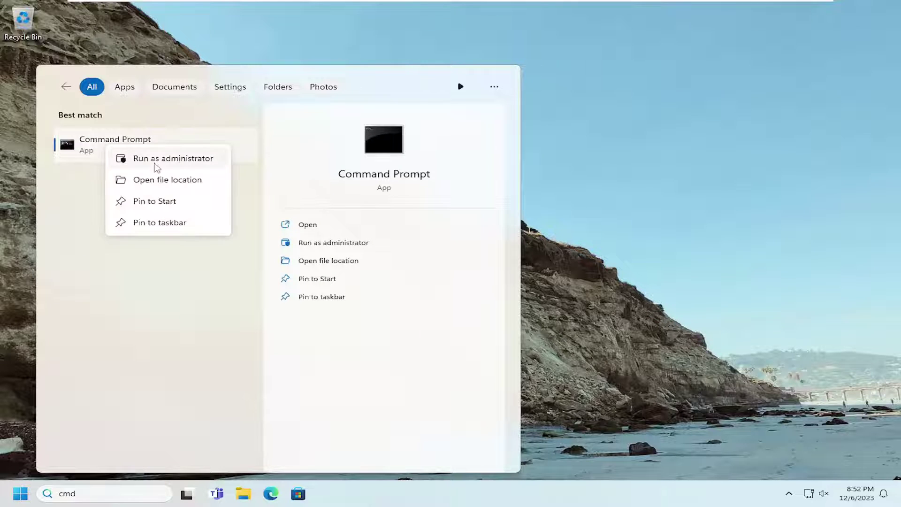
click(160, 161)
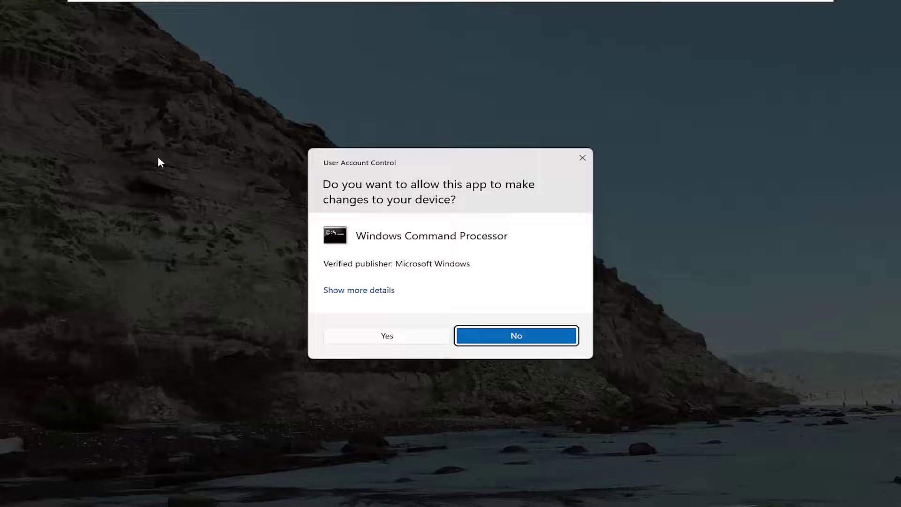
click(386, 338)
drag(366, 106, 396, 82)
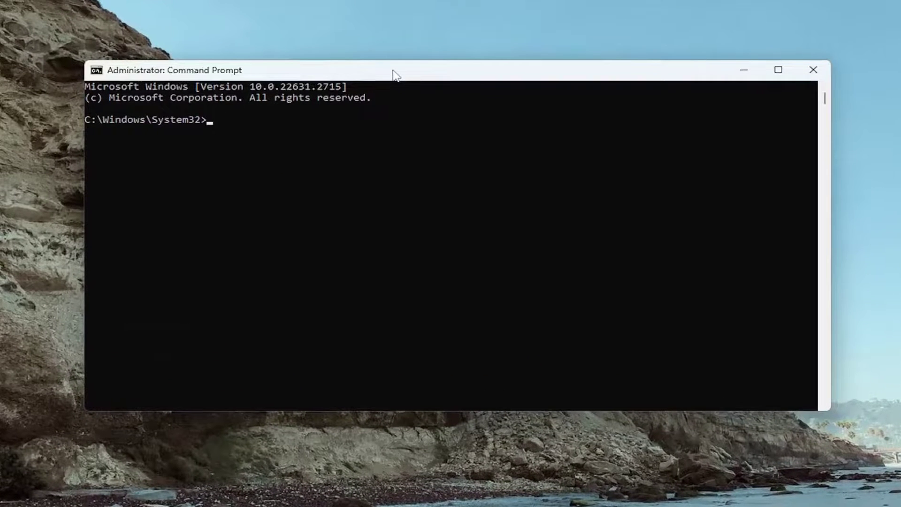
Run 'sfc /scannow' in the administrator Command Prompt
text(sfc)
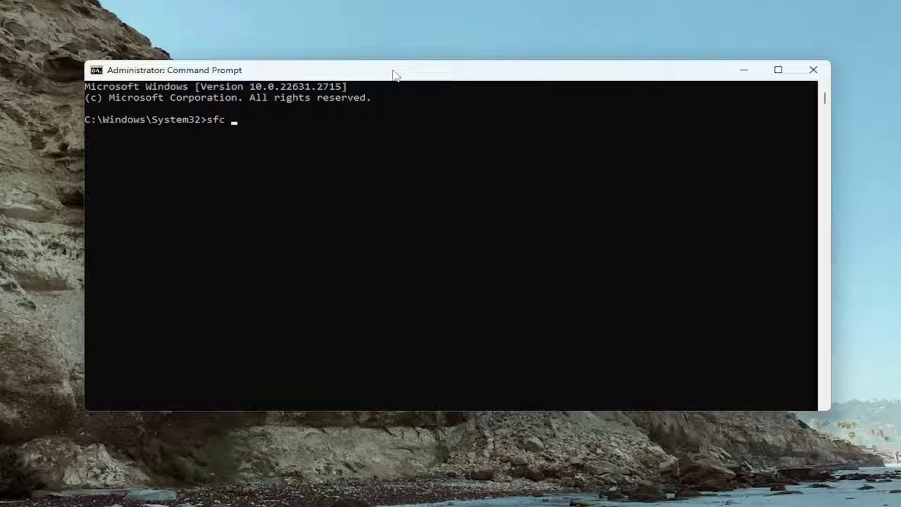
text( /scannow)
key(Return)
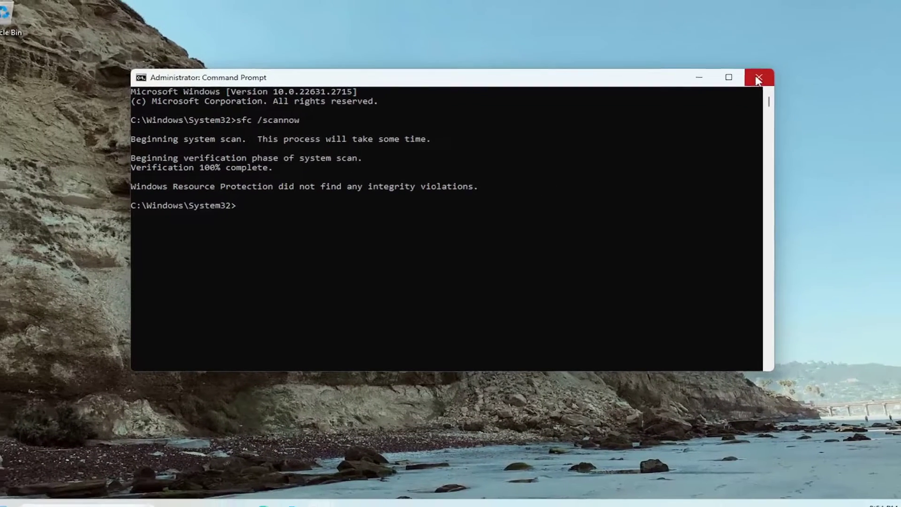
Close Command Prompt and bring up the Start button's quick-link menu
click(809, 70)
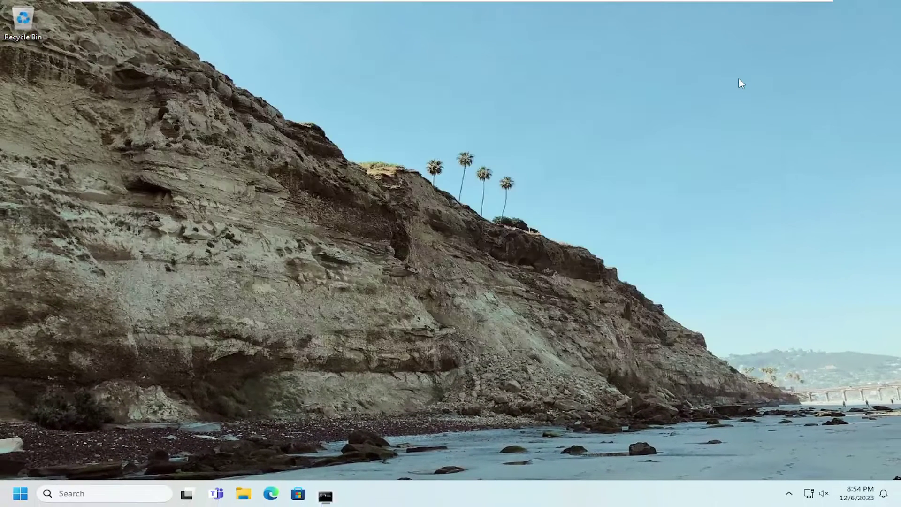
right_click(14, 504)
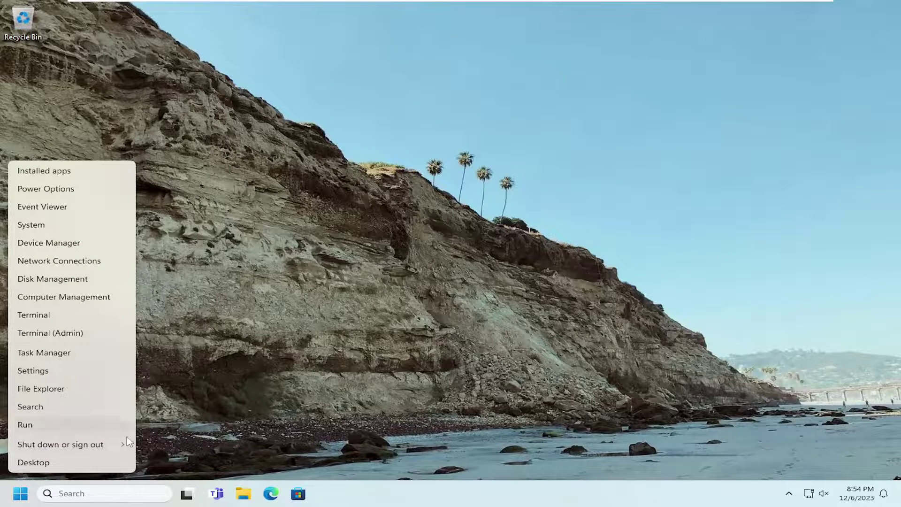